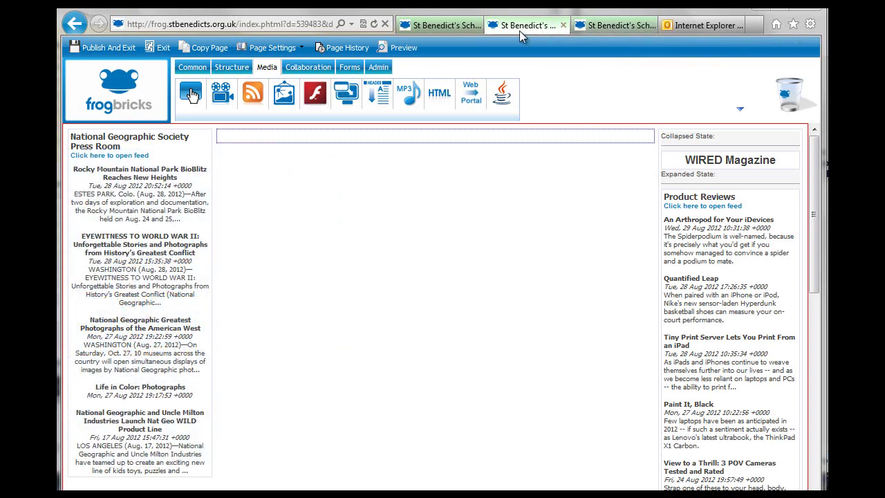
Drop a Gallery brick from the Media tab into the empty middle column of the page.
click(435, 30)
click(524, 29)
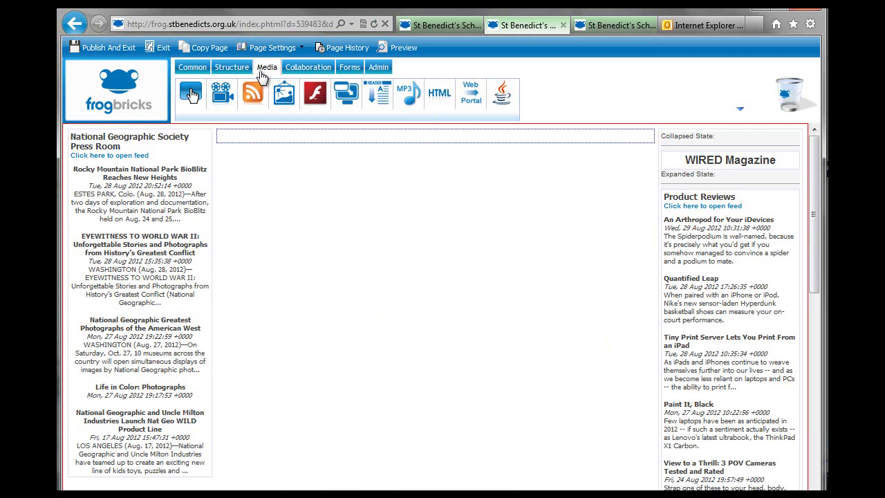
drag(287, 99, 277, 135)
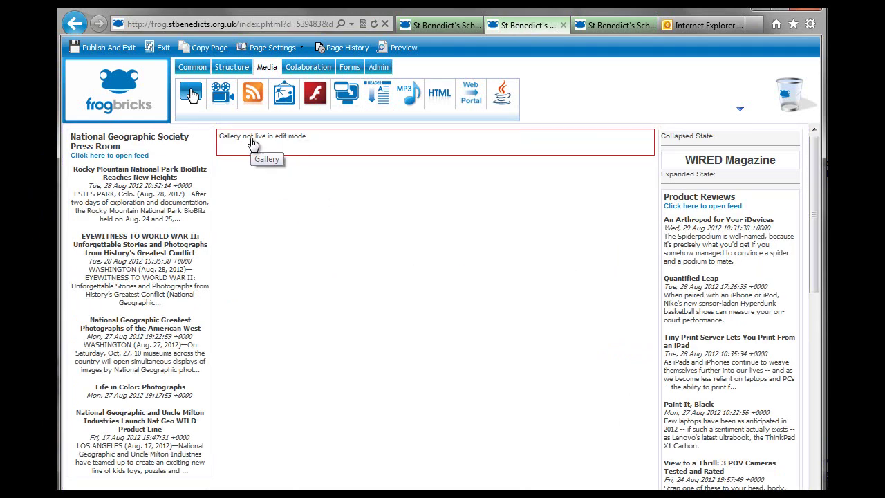
double_click(307, 155)
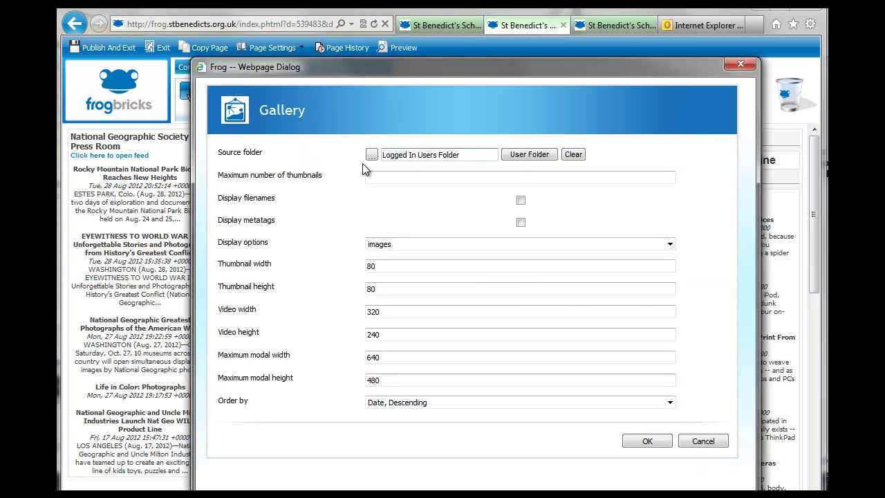
double_click(426, 155)
click(431, 157)
click(703, 443)
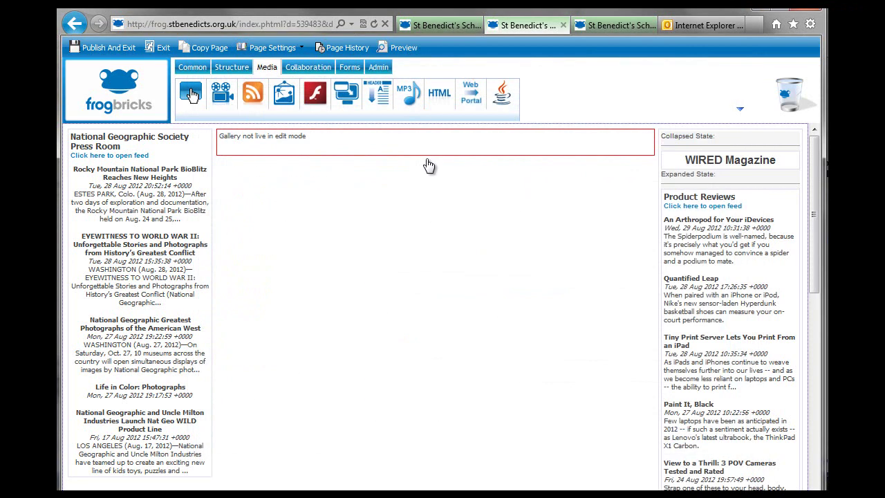
click(403, 47)
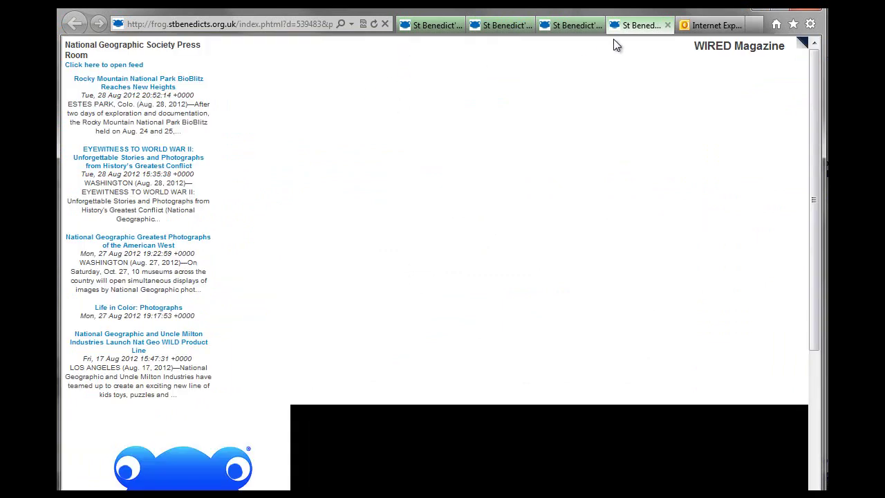
click(667, 26)
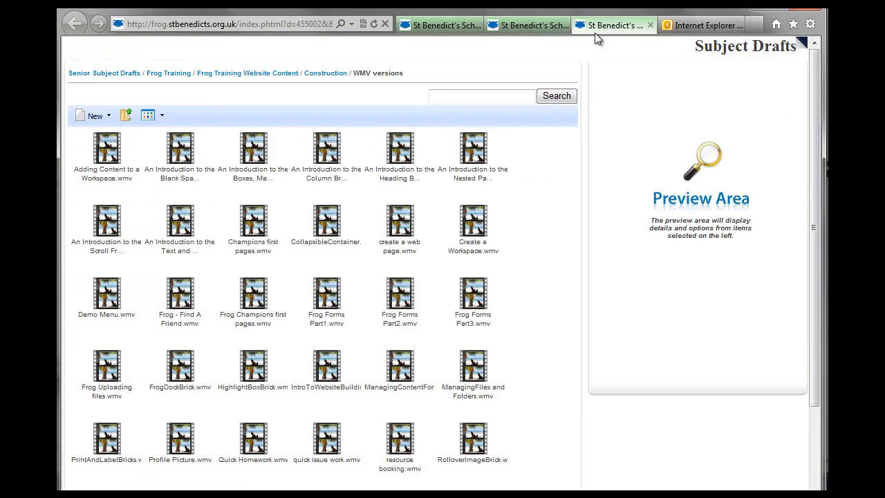
click(534, 25)
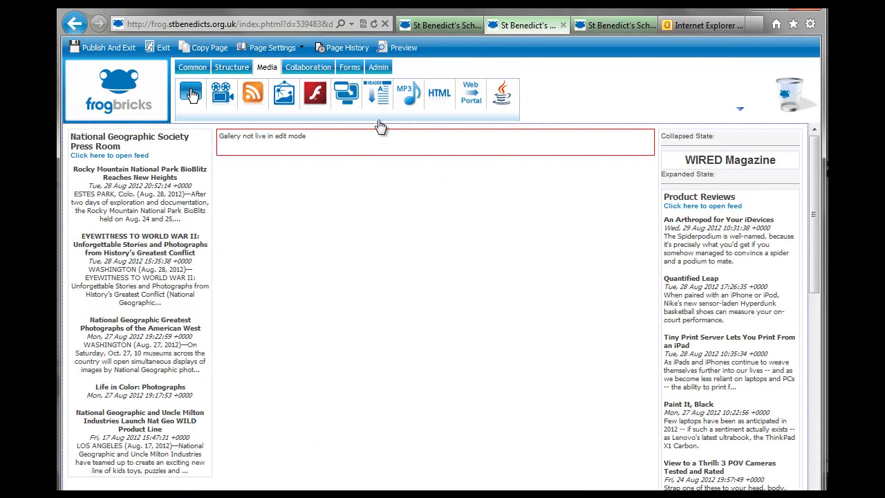
Set the Gallery source folder to Shortcuts > Senior Subject Drafts > Department Draft Files > ICT Drafts > Dept Images.
double_click(275, 142)
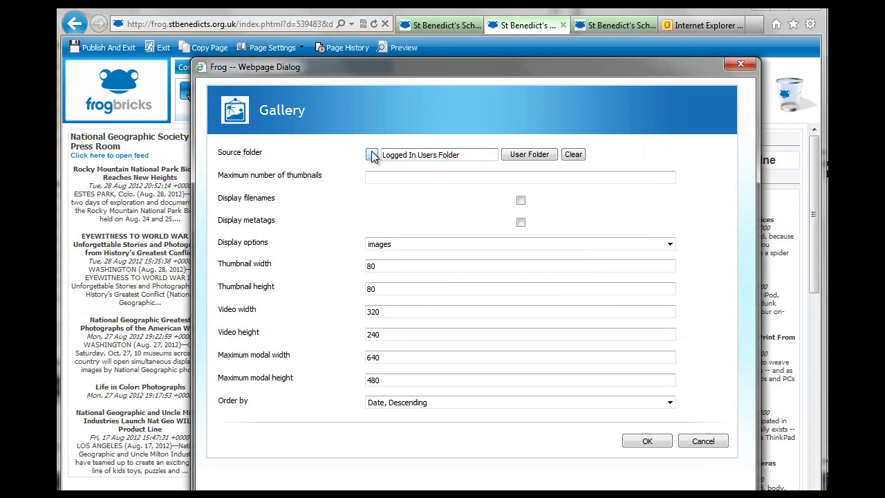
click(372, 155)
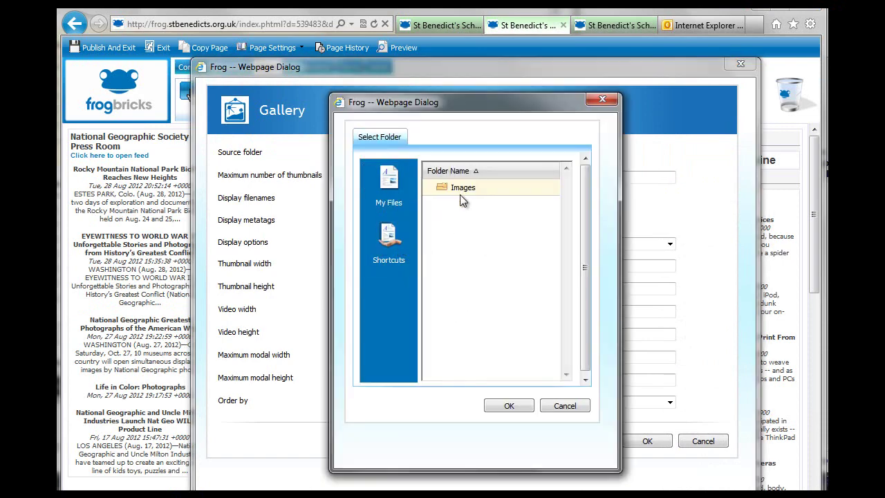
click(391, 254)
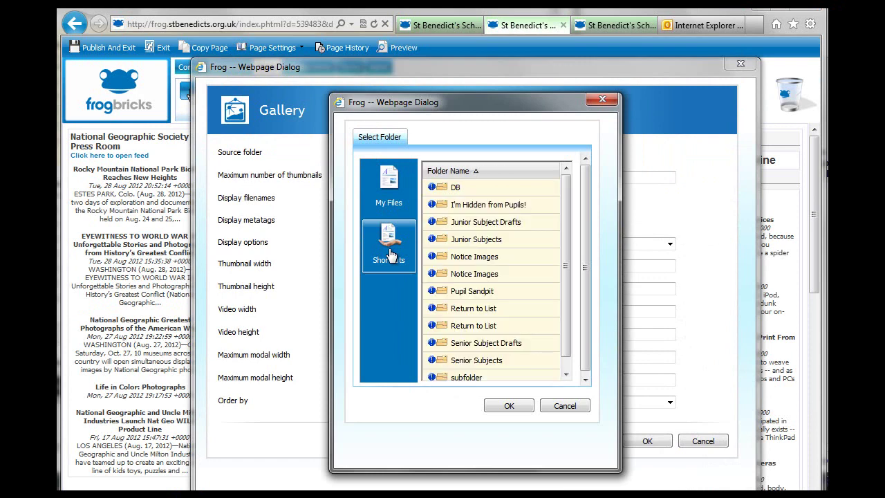
scroll(475, 256, down, 1)
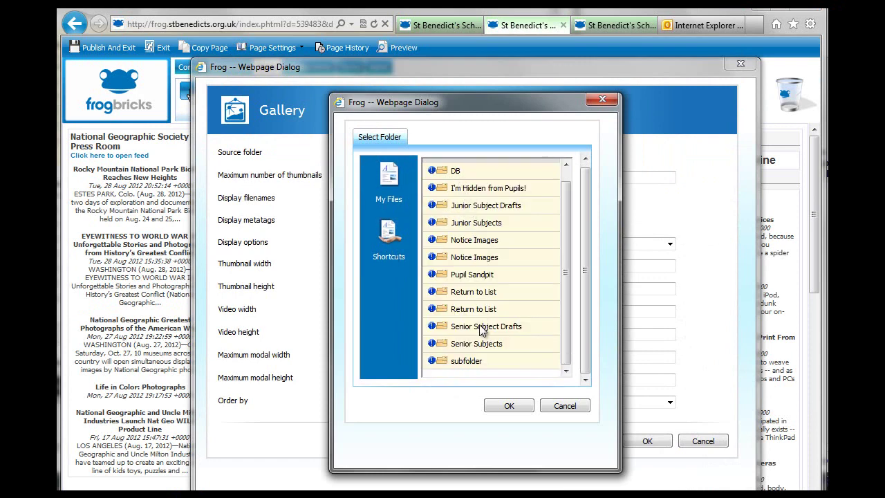
double_click(482, 329)
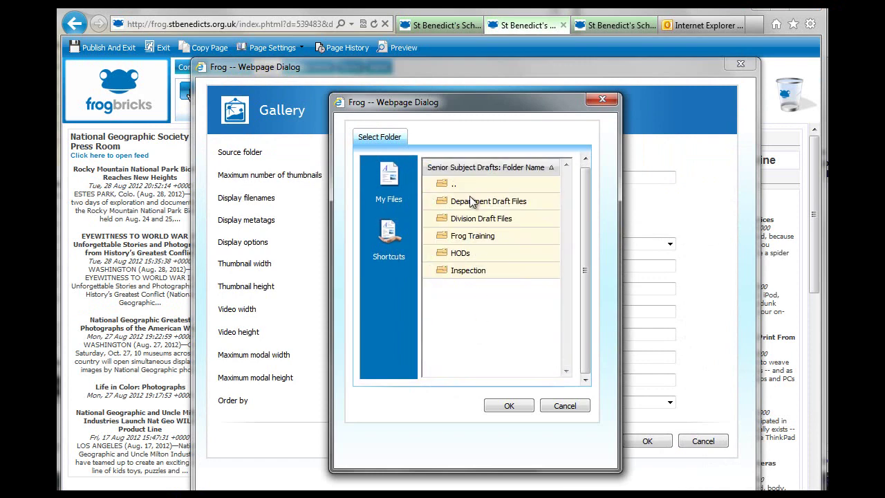
double_click(472, 202)
scroll(467, 244, down, 2)
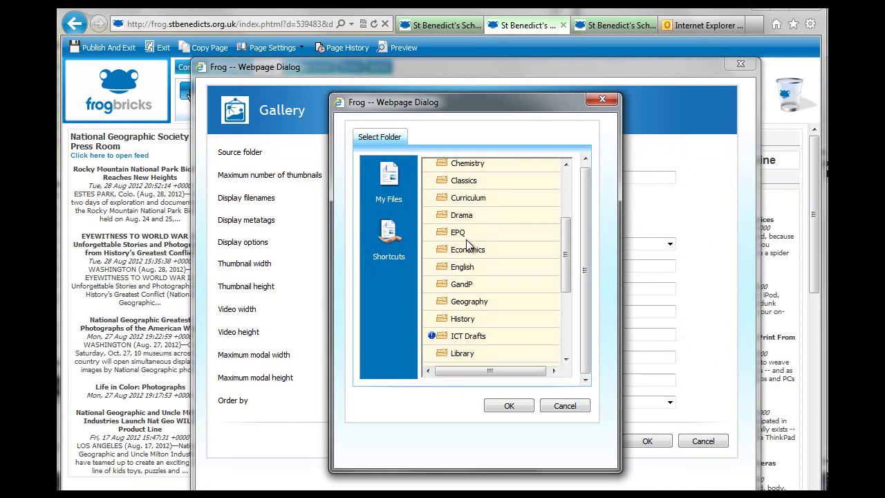
scroll(471, 290, up, 1)
scroll(477, 336, down, 2)
double_click(468, 308)
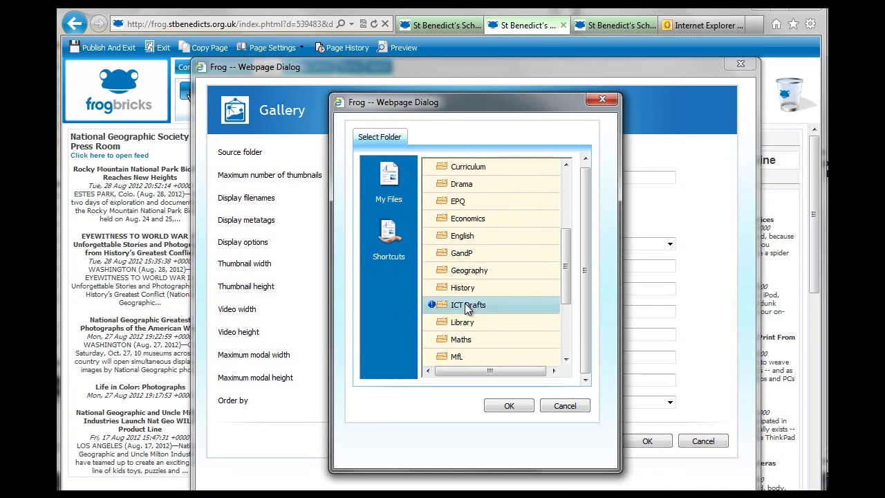
double_click(473, 236)
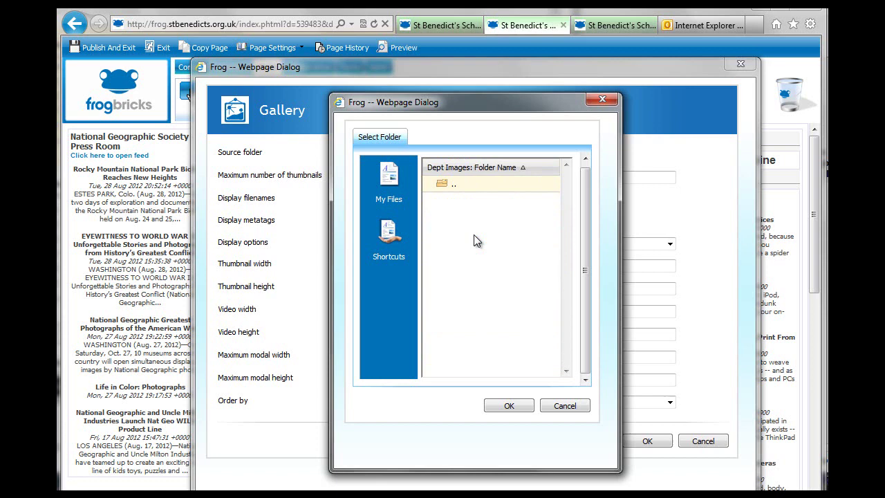
click(511, 408)
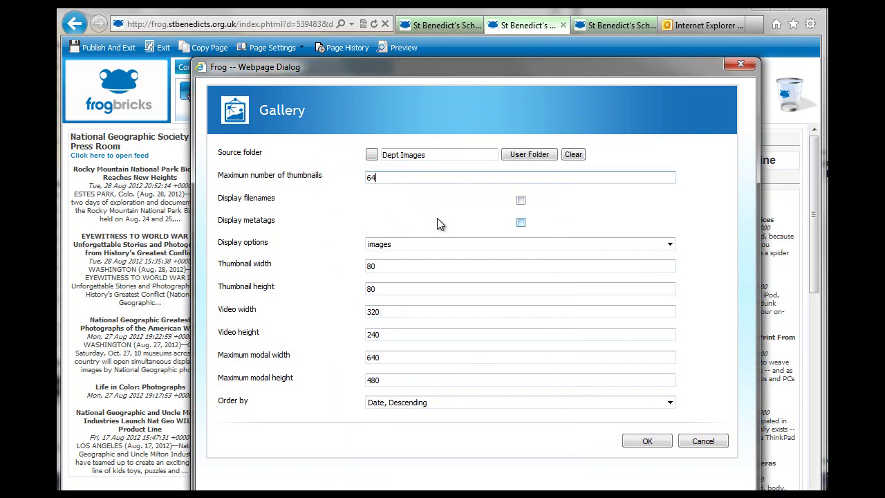
Turn on Display filenames and apply the settings so the Dept Images thumbnails appear.
click(522, 200)
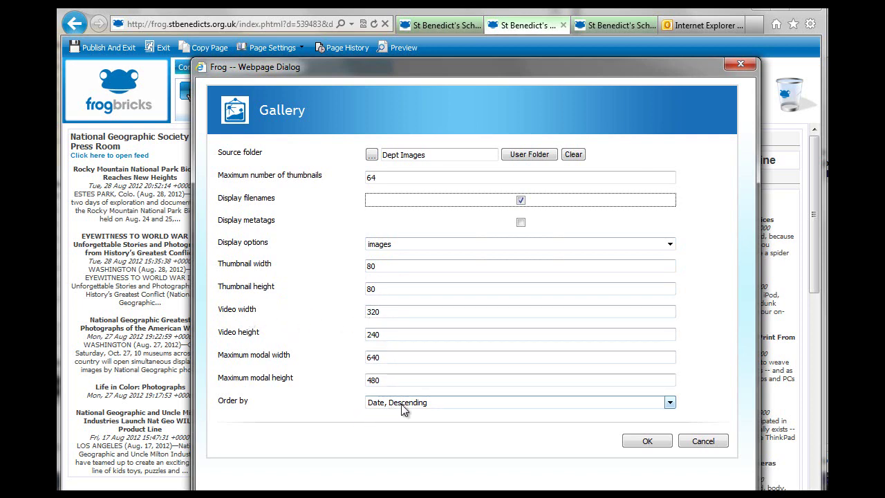
click(648, 442)
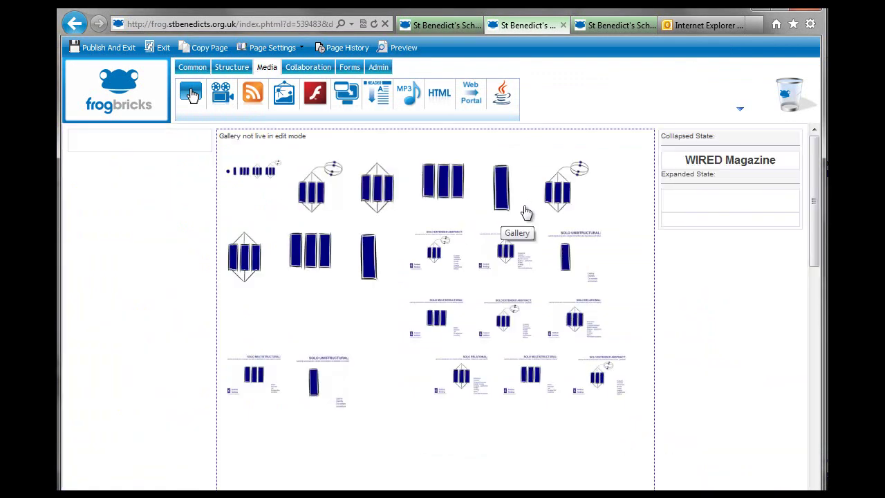
scroll(510, 249, down, 4)
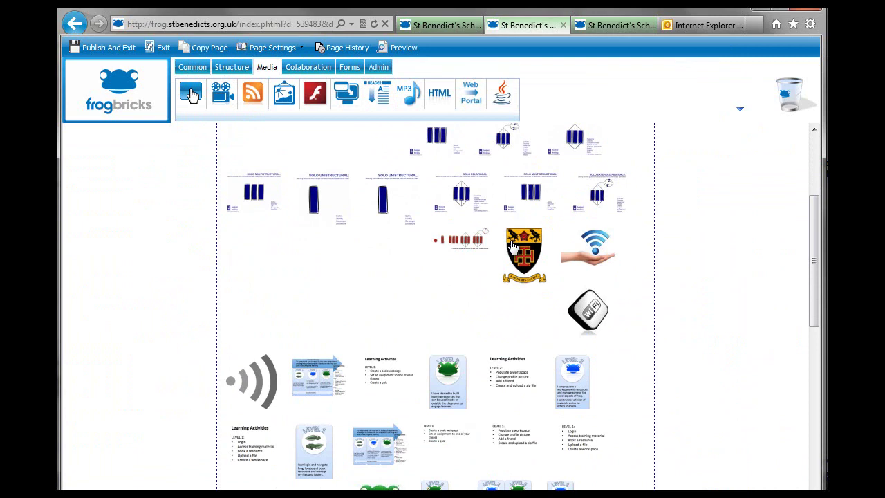
scroll(513, 247, down, 5)
scroll(513, 248, down, 1)
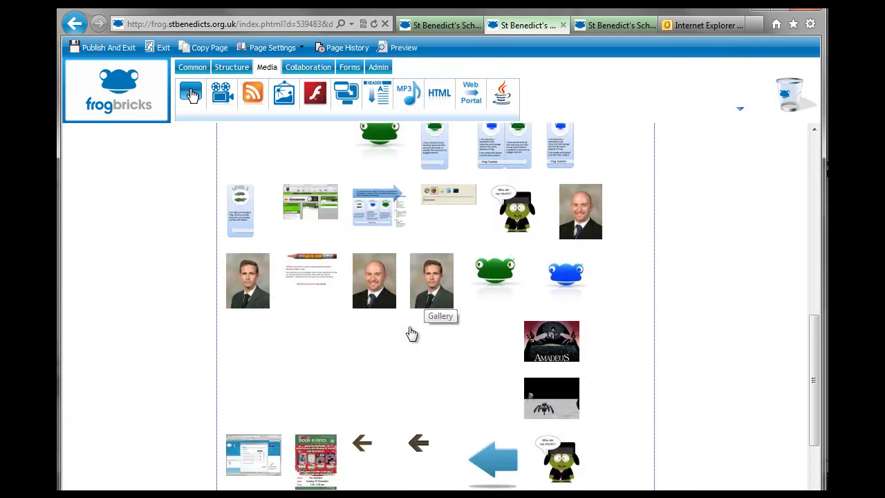
scroll(419, 339, down, 6)
scroll(419, 339, up, 12)
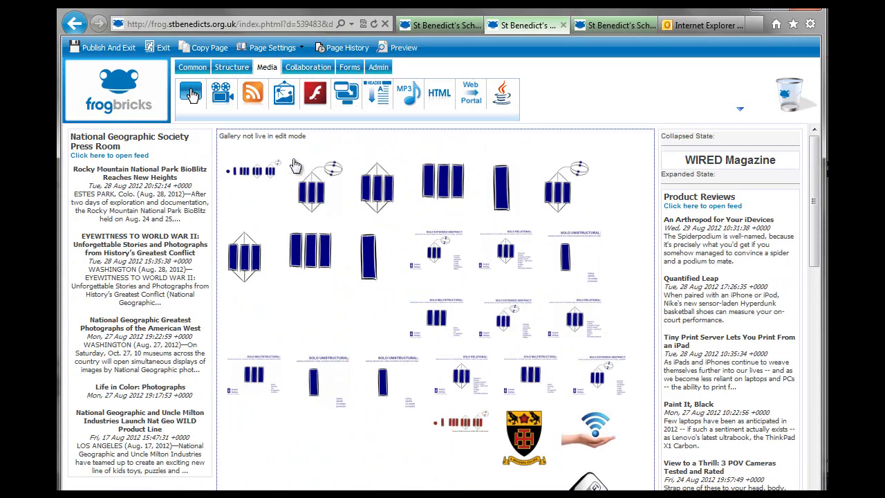
Preview the page and page through the lightbox from Uni image.png to SoloSymbols.png, then close it.
click(400, 49)
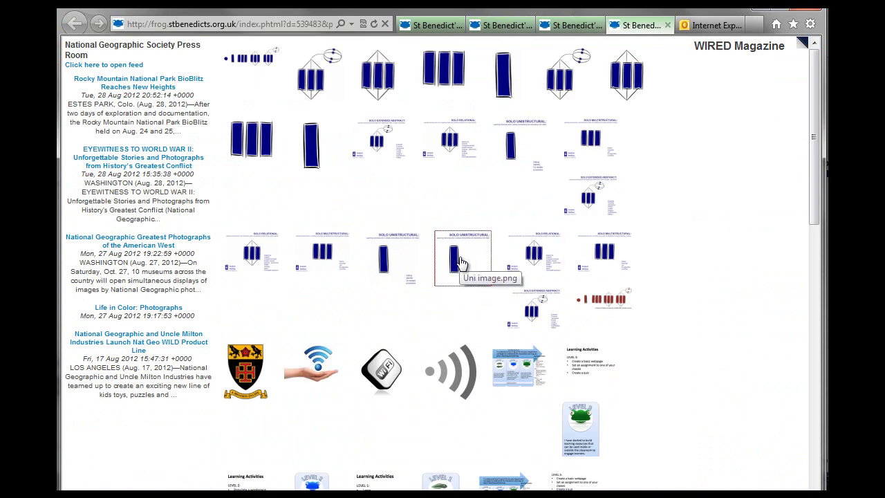
click(460, 256)
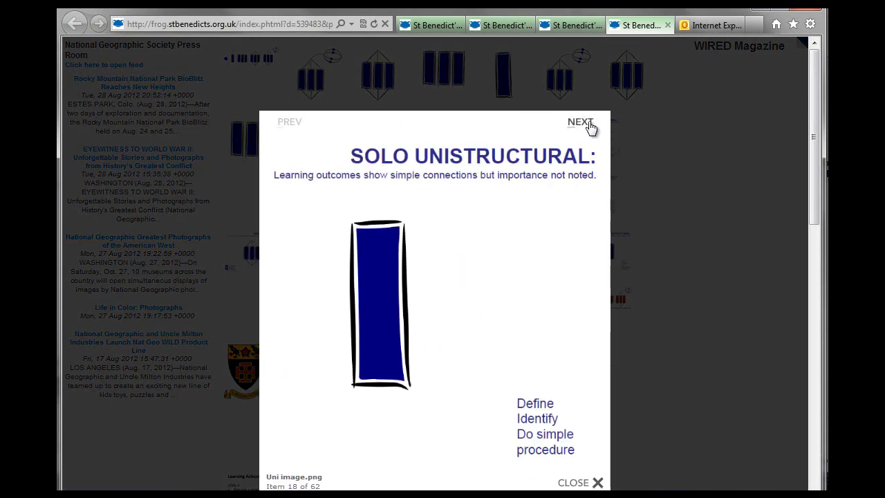
click(591, 123)
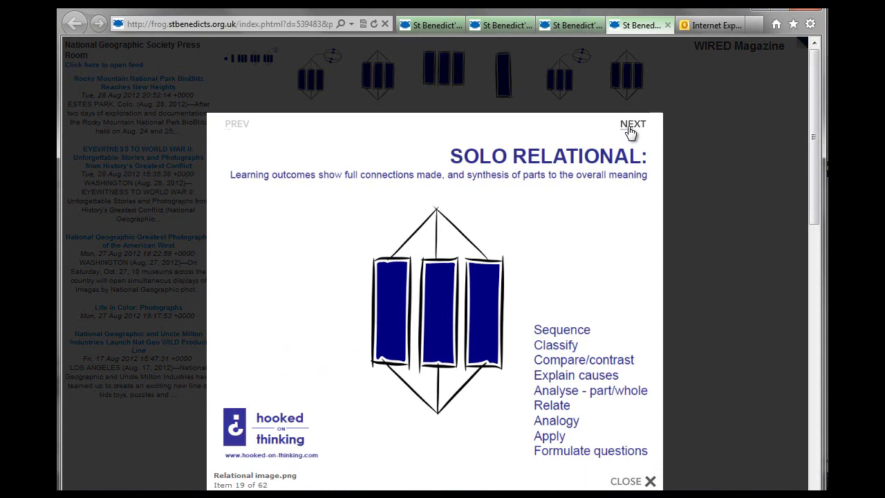
click(631, 132)
click(634, 125)
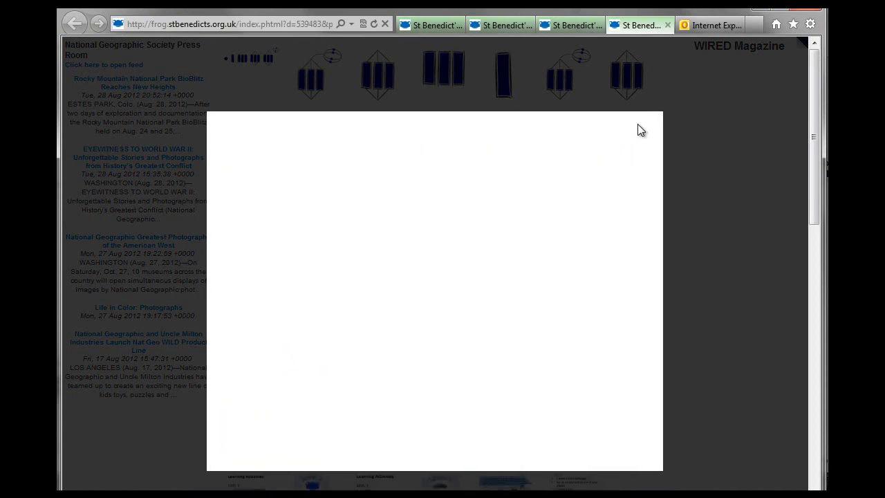
click(638, 128)
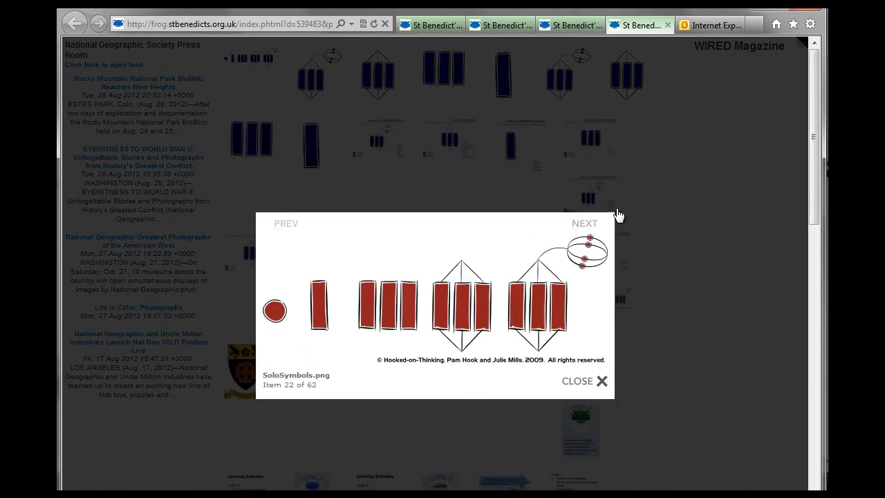
click(595, 381)
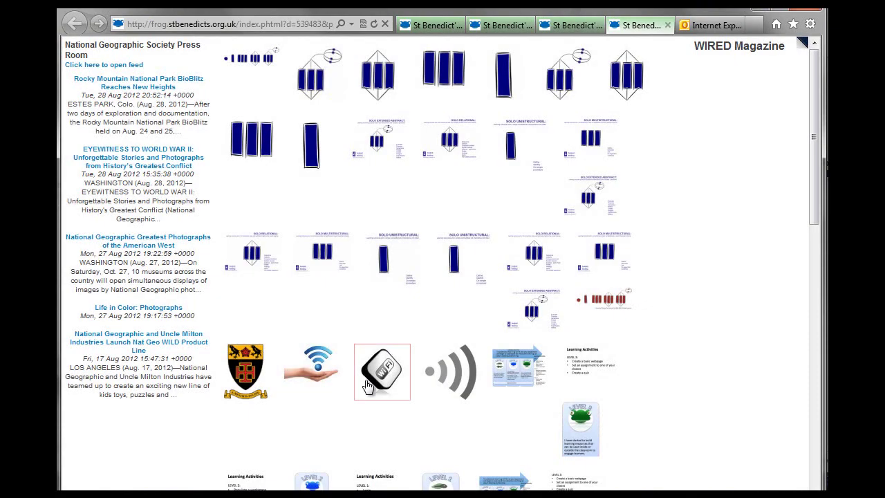
View SOLO RELATIONAL through SOLO EXTENDED ABSTRACT in the lightbox, then close it.
scroll(407, 386, down, 3)
scroll(408, 386, down, 6)
scroll(409, 386, up, 9)
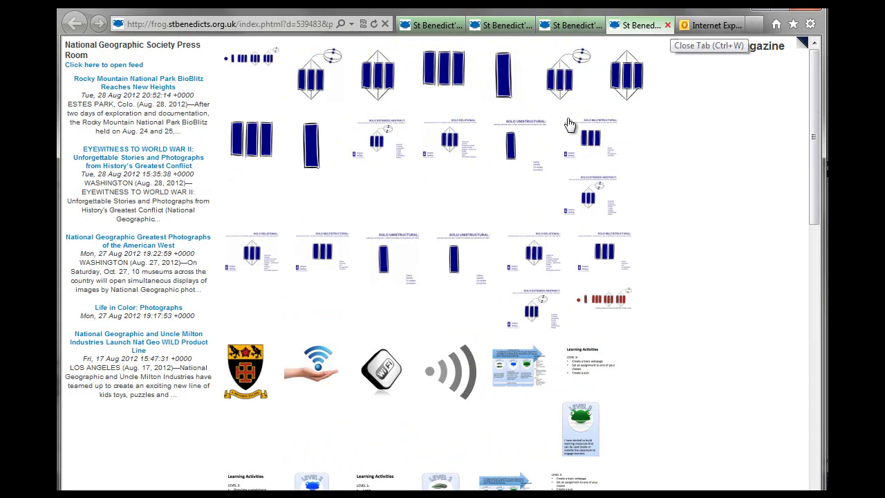
click(446, 142)
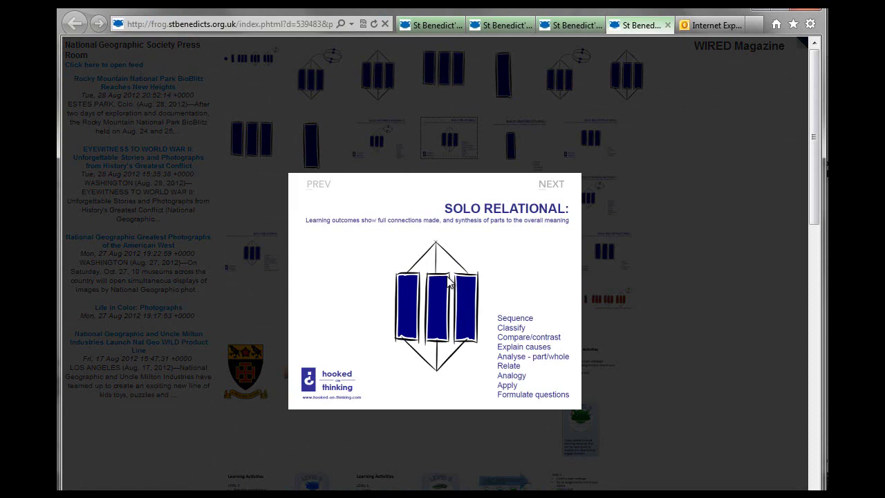
click(559, 188)
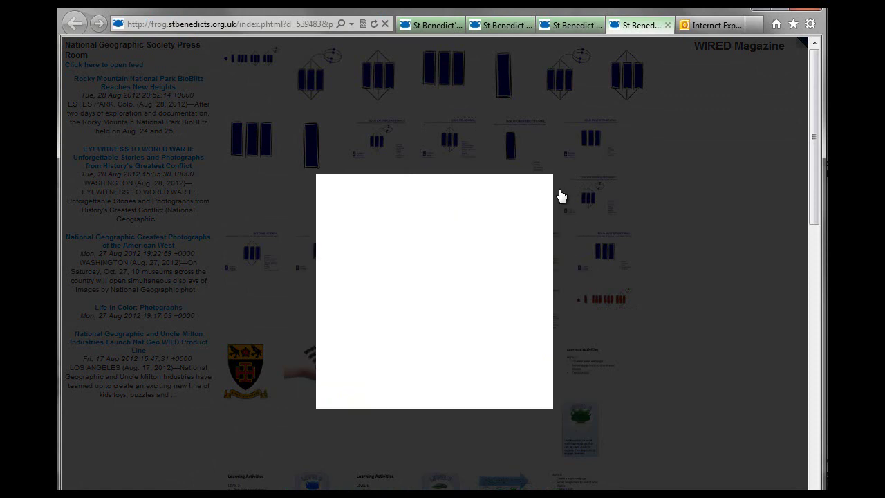
click(520, 189)
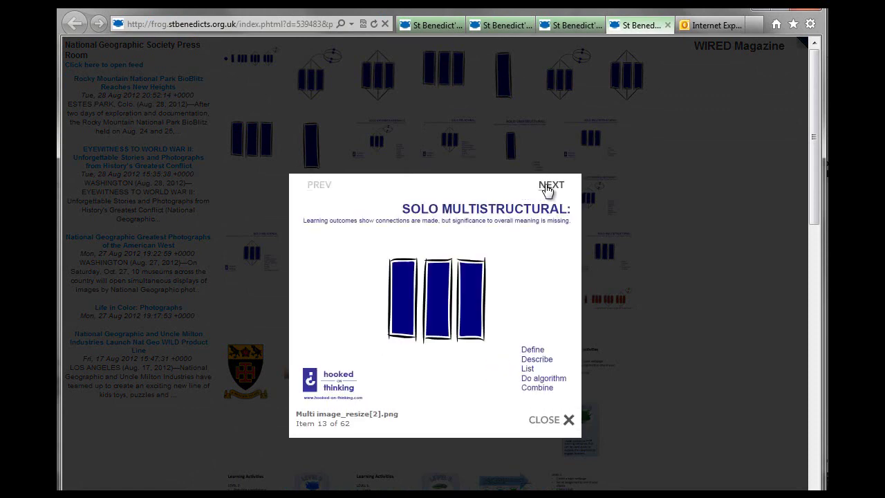
click(553, 190)
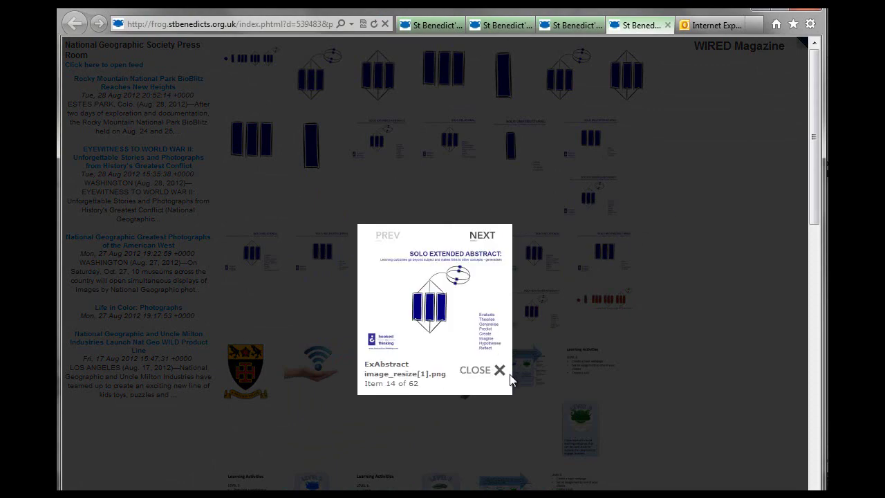
click(497, 371)
Play and then stop the embedded workspace video further down the page.
scroll(516, 387, down, 5)
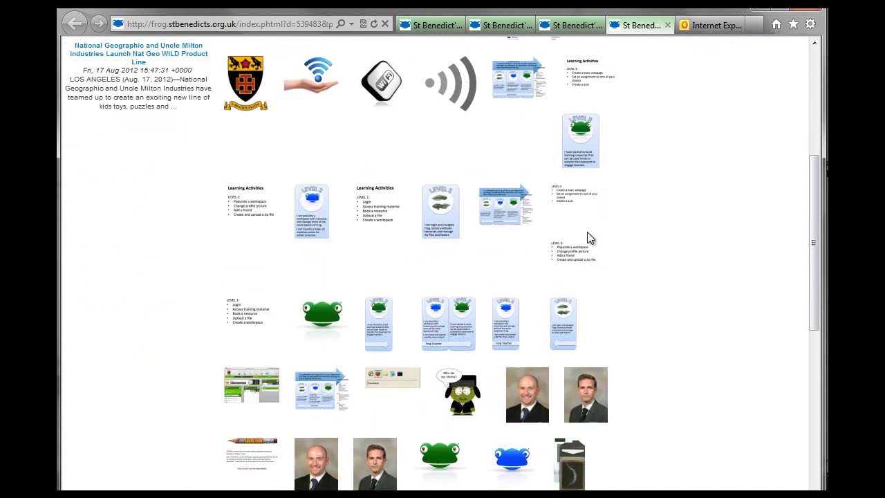
scroll(480, 357, down, 7)
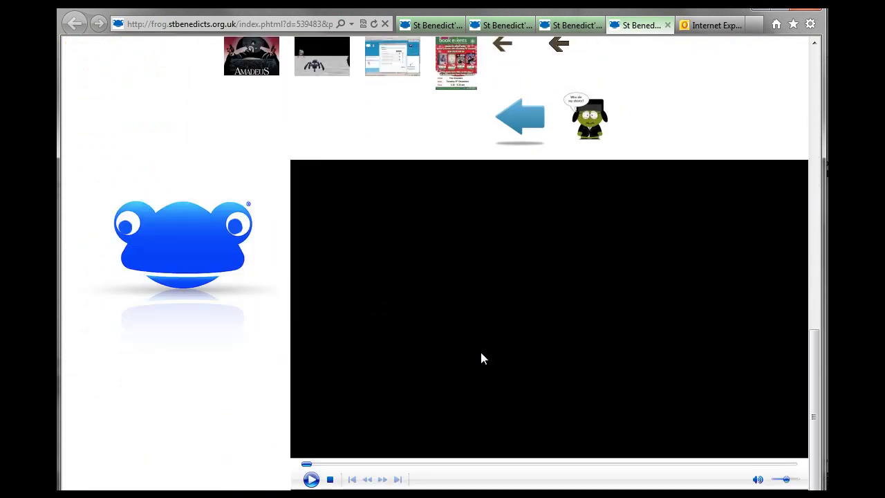
click(311, 480)
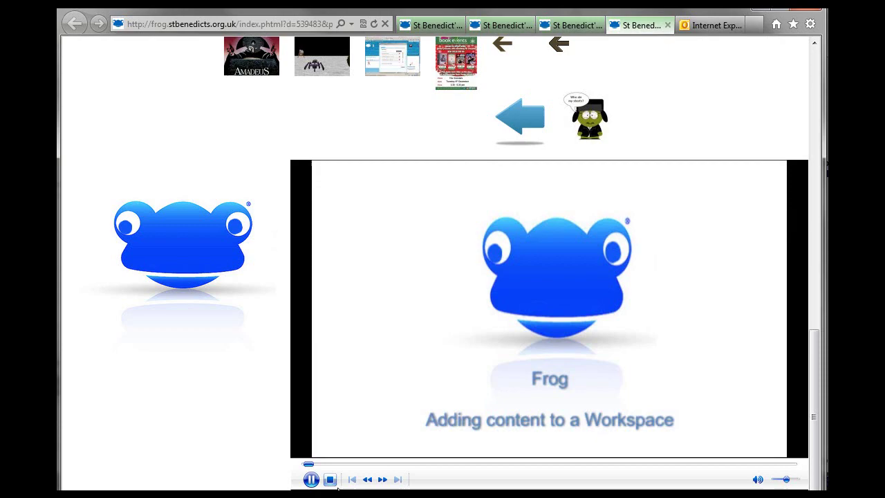
click(331, 481)
scroll(297, 291, up, 10)
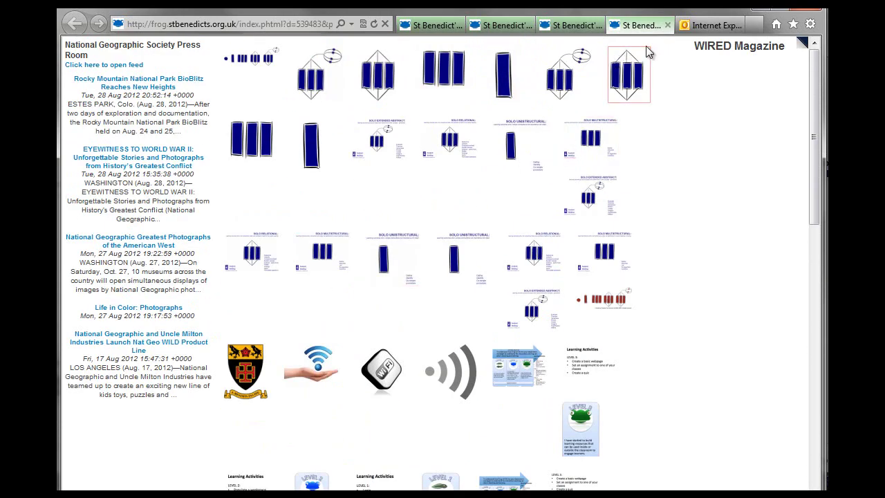
Back in the editor, change the Gallery source folder from Dept Images to DB Drafts > images and apply.
click(668, 26)
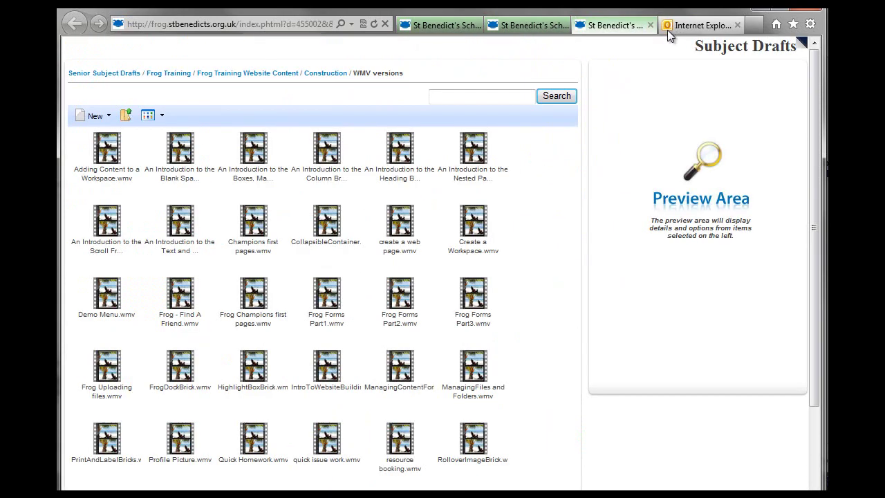
click(540, 28)
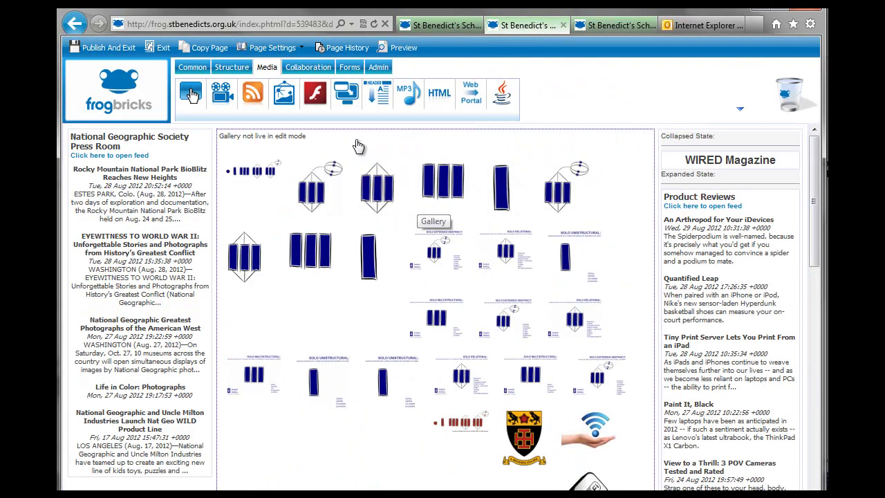
double_click(358, 145)
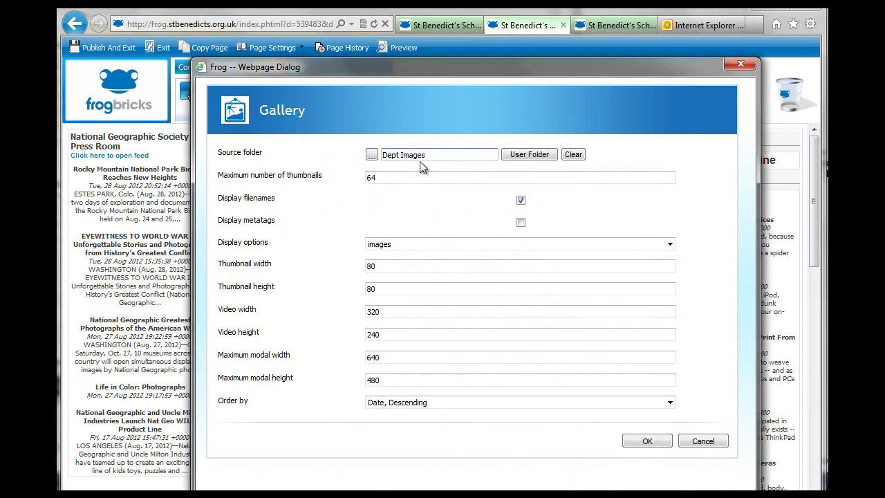
click(372, 155)
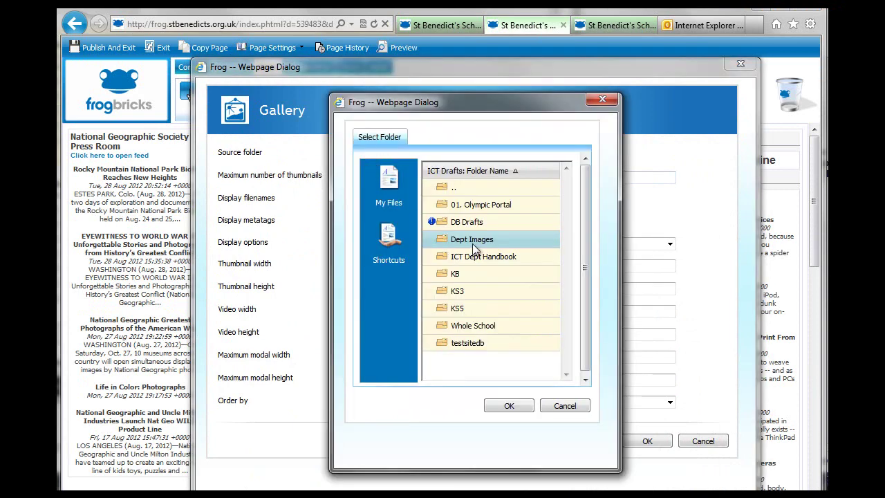
double_click(473, 240)
double_click(451, 192)
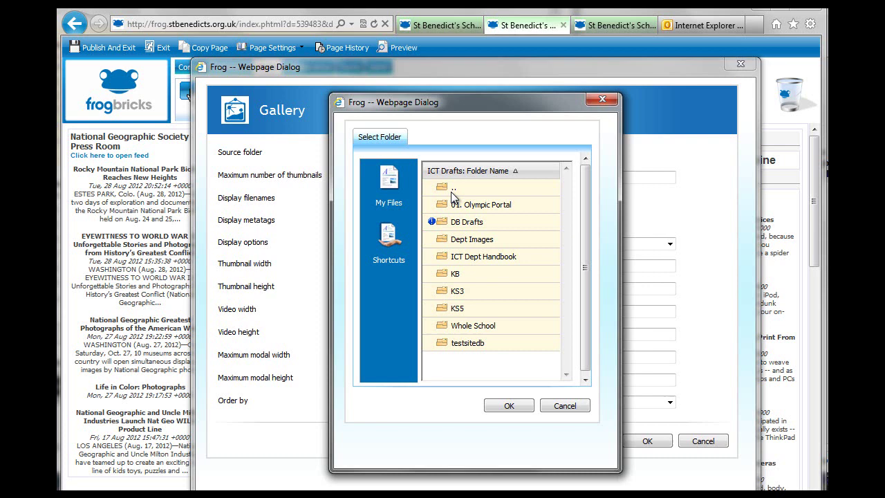
double_click(475, 223)
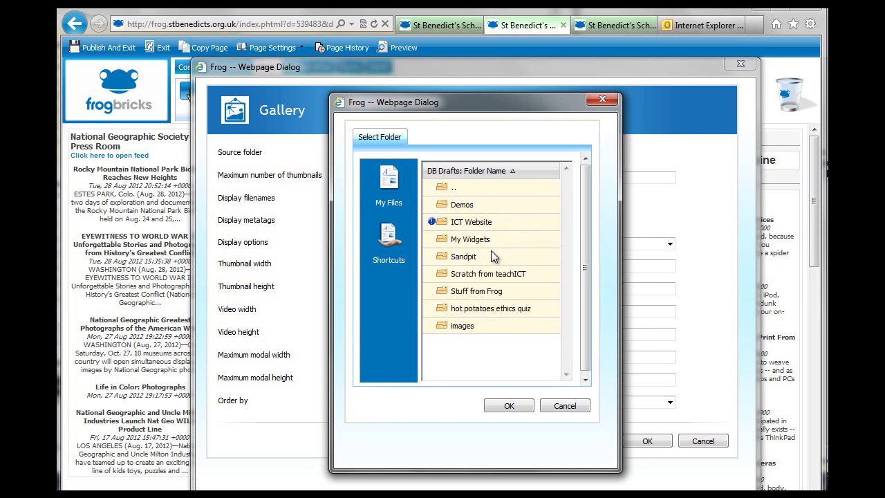
double_click(469, 325)
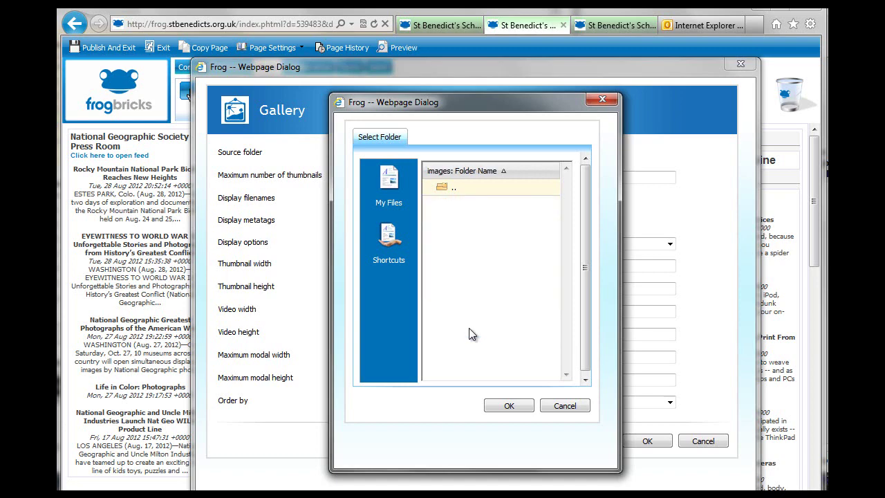
click(509, 407)
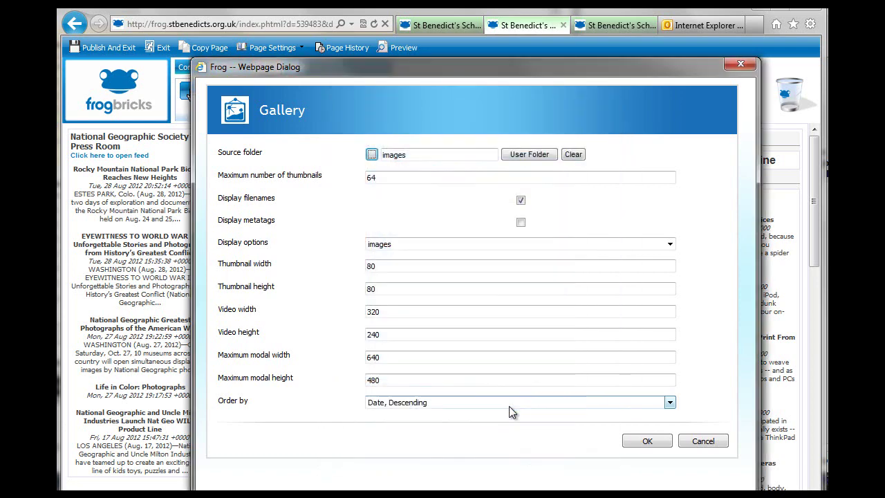
click(649, 441)
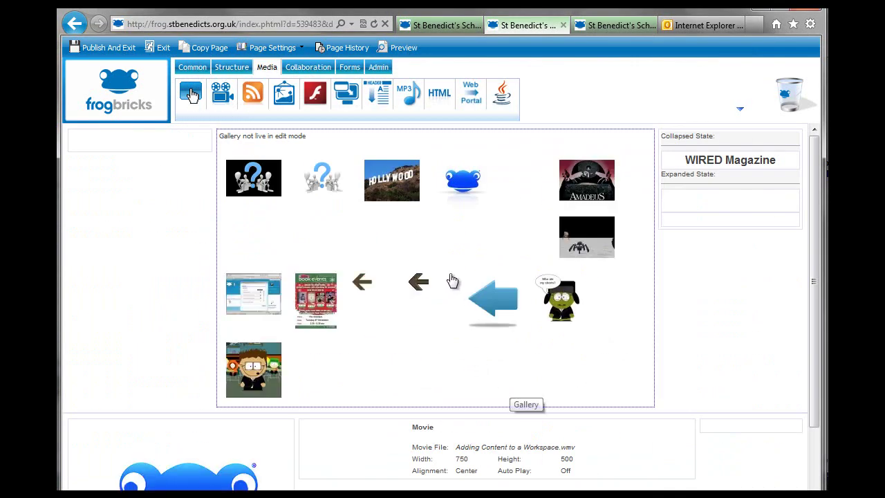